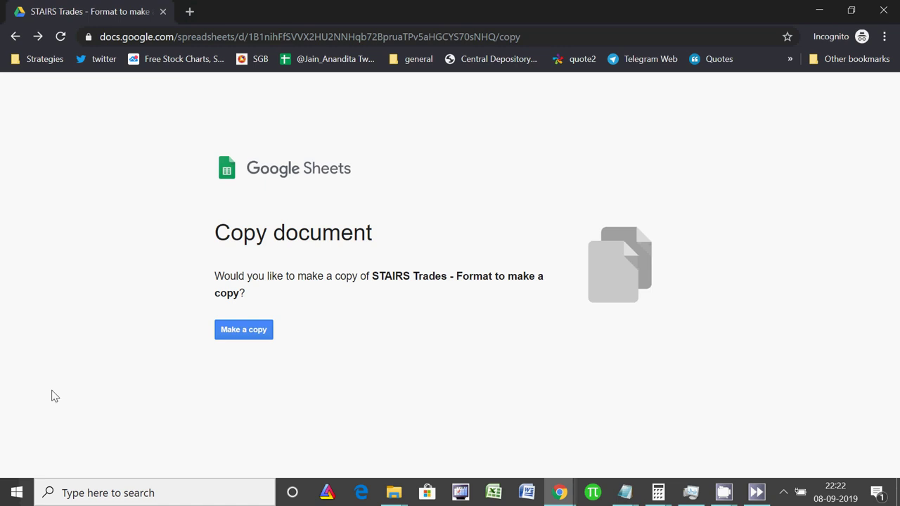
- Make a copy of the template, rename it 'Copy of STAIRS Trades - alok', and view BN Model 1
{"action": "left_click", "coordinate": [256, 332]}
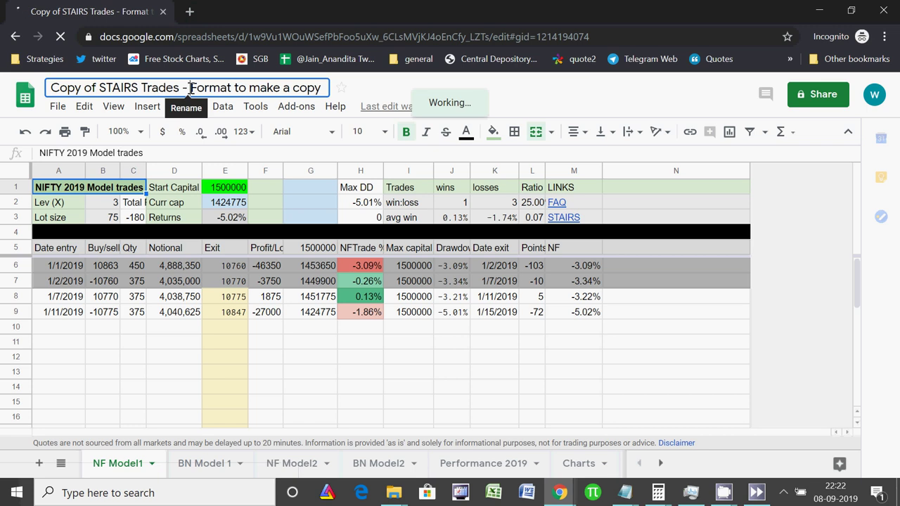
{"action": "left_click", "coordinate": [322, 91], "text": "shift"}
{"action": "type", "text": "alok"}
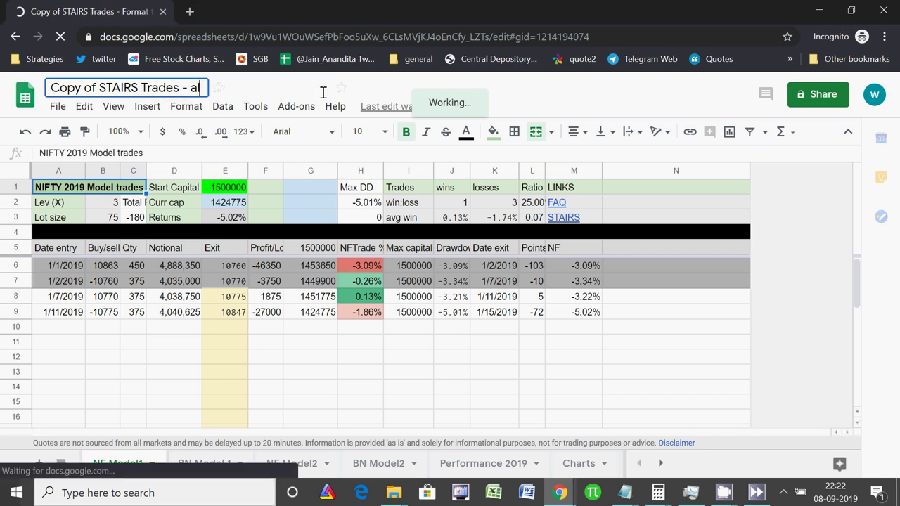
{"action": "left_click", "coordinate": [224, 329]}
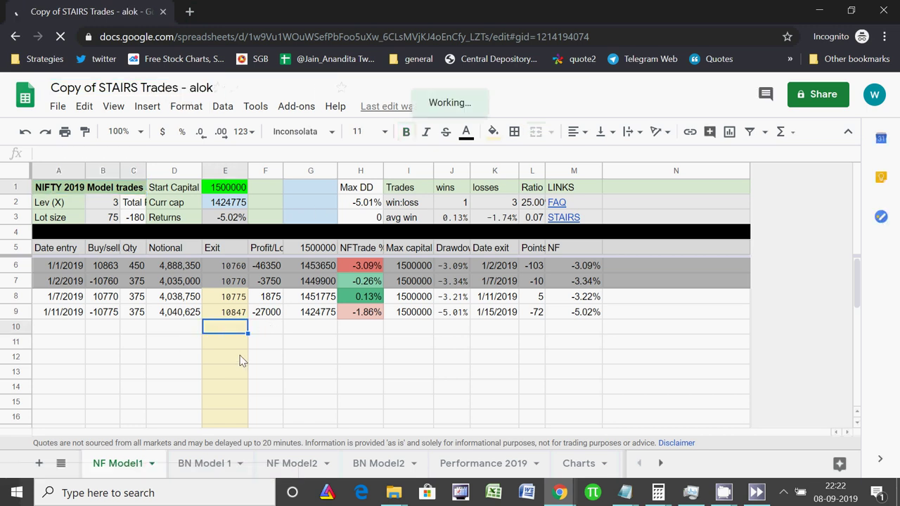
{"action": "left_click", "coordinate": [197, 467]}
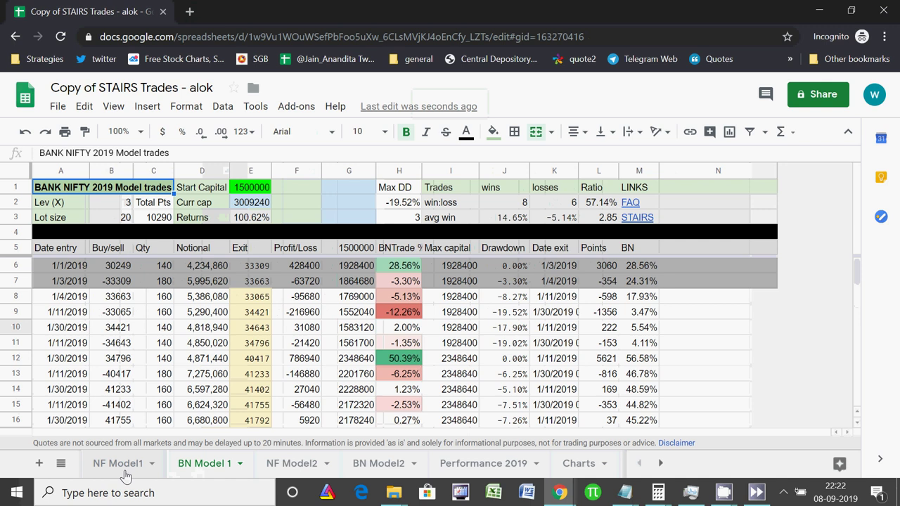
- Switch back to the NF Model1 sheet of the copied workbook
{"action": "left_click", "coordinate": [124, 472]}
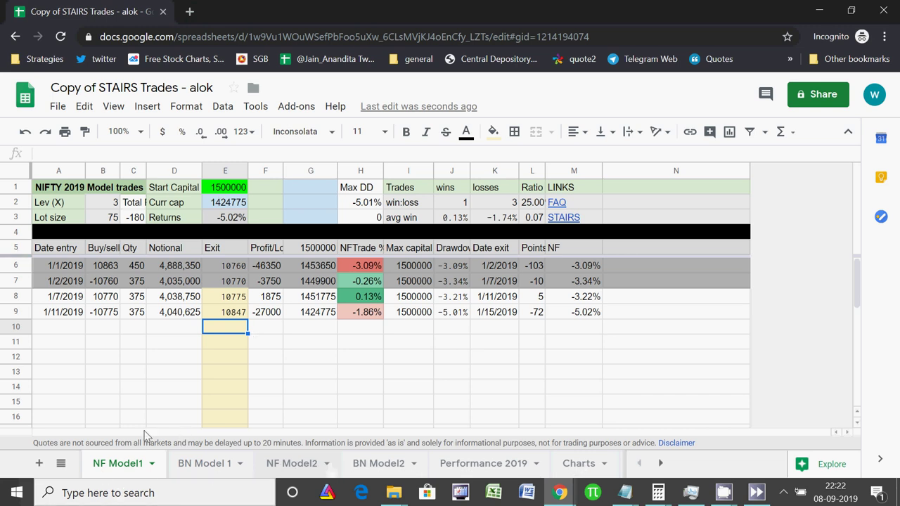
- Set the NF Model1 start capital in E1 to 1000000
{"action": "left_click", "coordinate": [222, 188]}
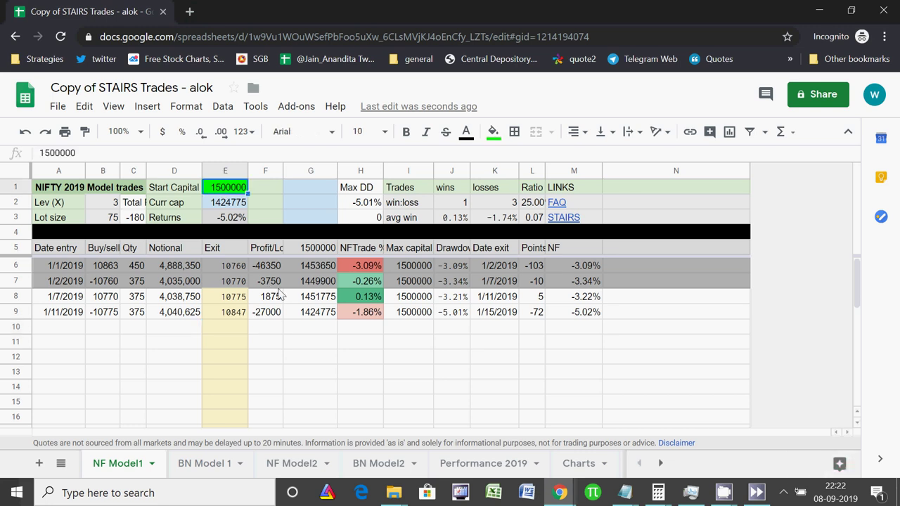
{"action": "type", "text": "1"}
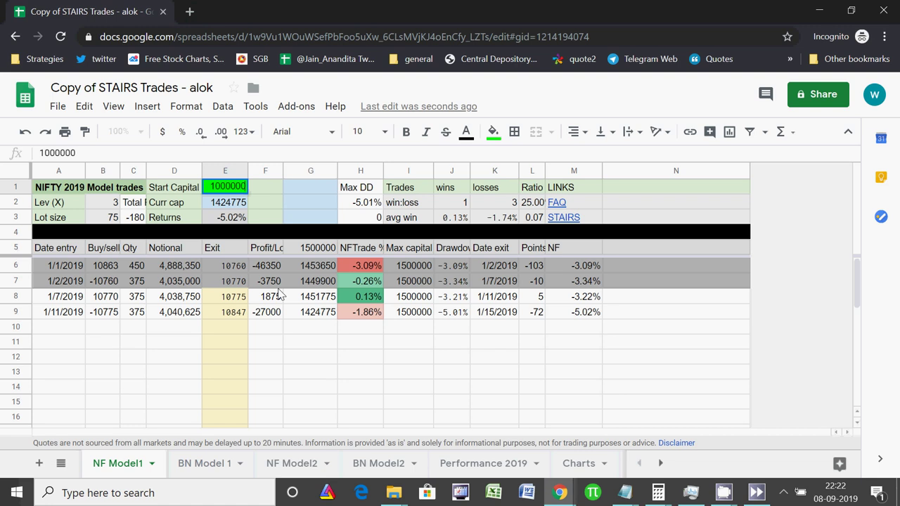
{"action": "key", "text": "Return"}
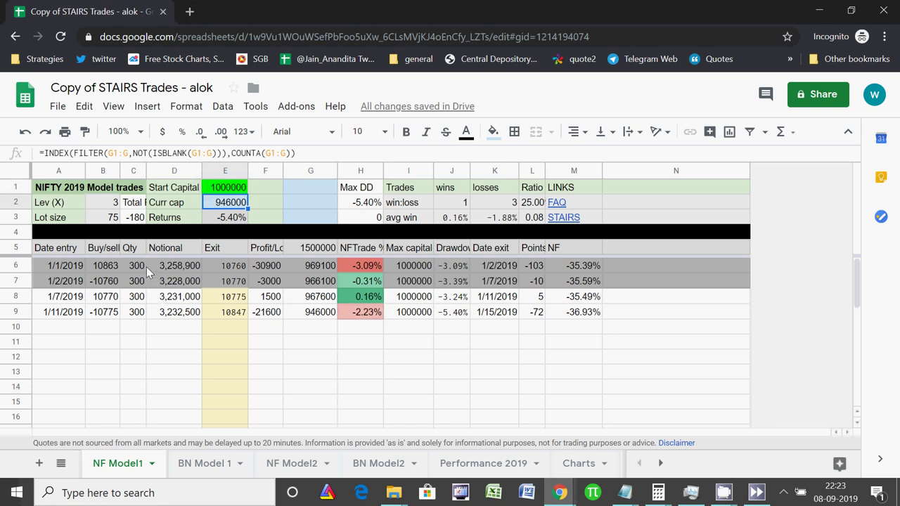
- Try a leverage of 2 in B2, then restore it to 3
{"action": "left_click", "coordinate": [109, 207]}
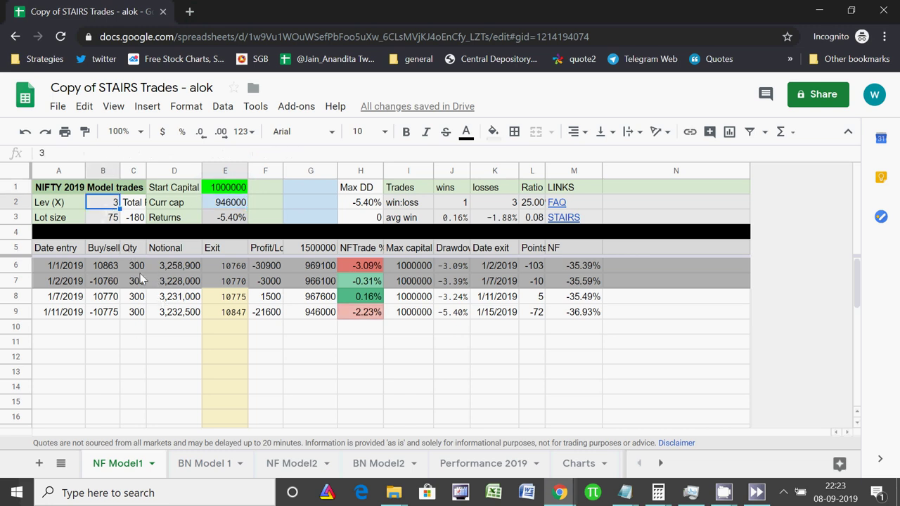
{"action": "type", "text": "2"}
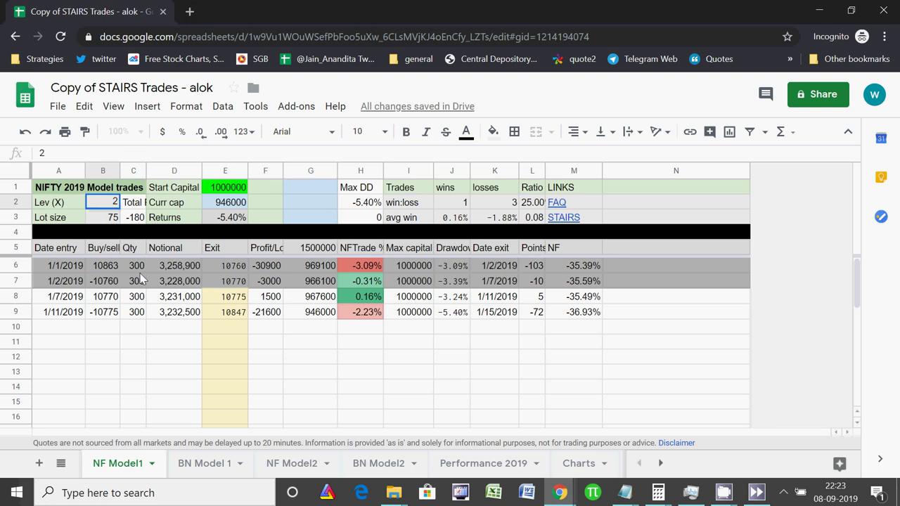
{"action": "key", "text": "Return"}
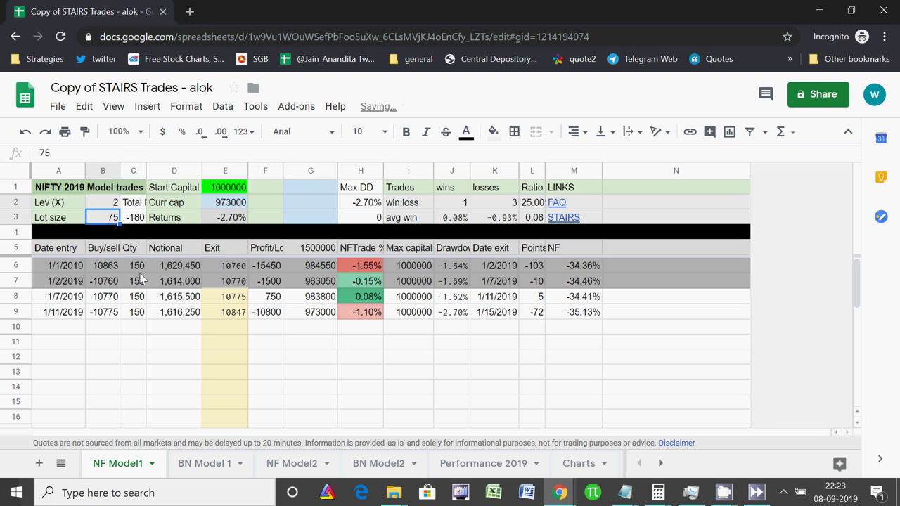
{"action": "left_click", "coordinate": [109, 205]}
{"action": "type", "text": "3"}
{"action": "key", "text": "Return"}
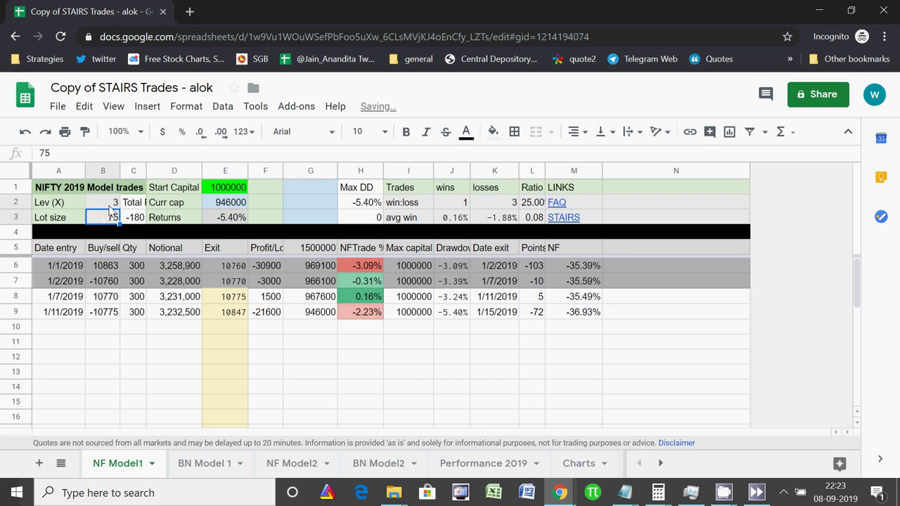
{"action": "left_click", "coordinate": [236, 192]}
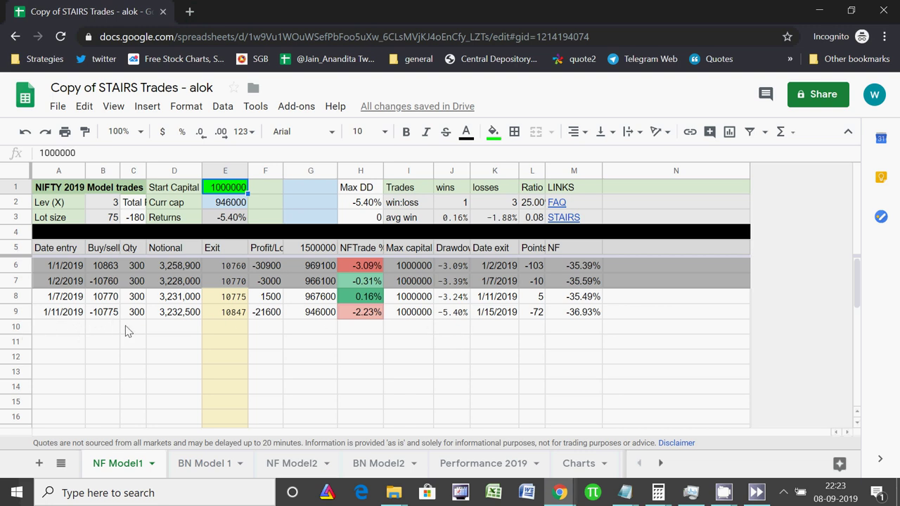
- Copy trade row 8 into row 10 to add a fifth trade dated 1/15/2019 with entry 10847
{"action": "left_click", "coordinate": [15, 296]}
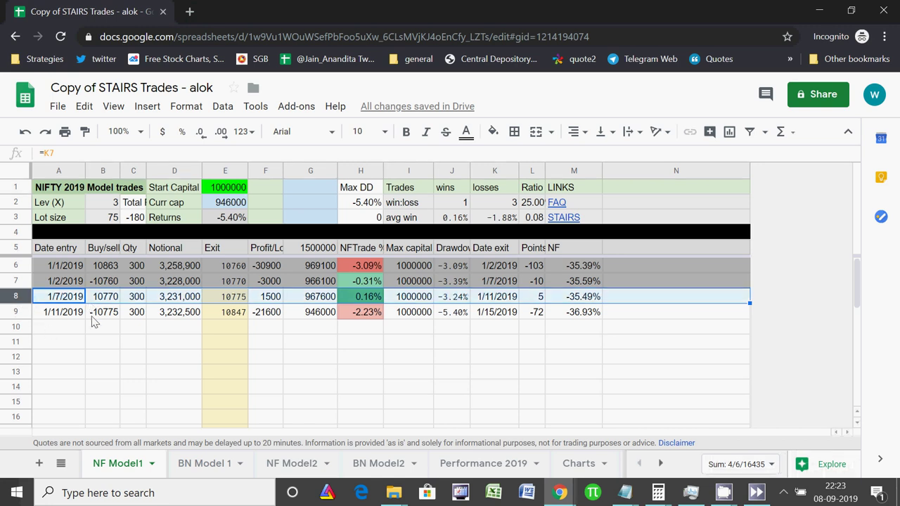
{"action": "key", "text": "ctrl+c"}
{"action": "left_click", "coordinate": [72, 328]}
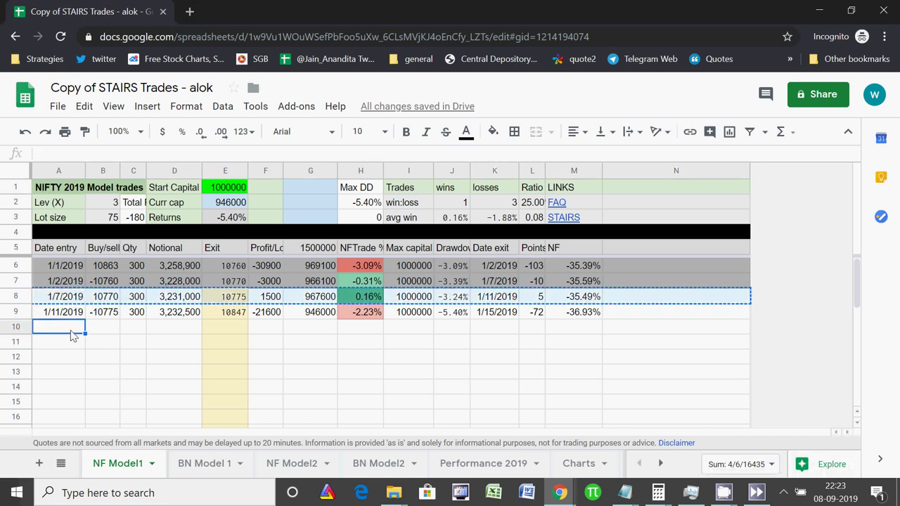
{"action": "key", "text": "ctrl+v"}
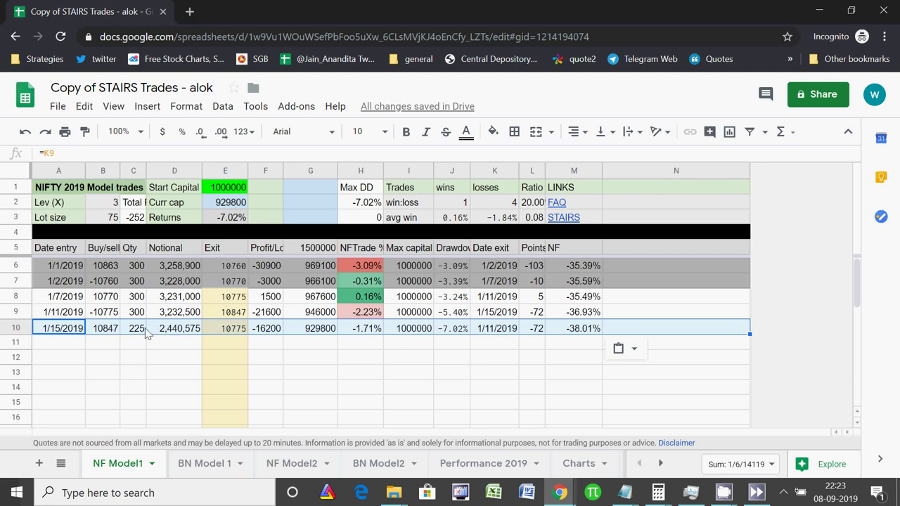
{"action": "left_click", "coordinate": [111, 337]}
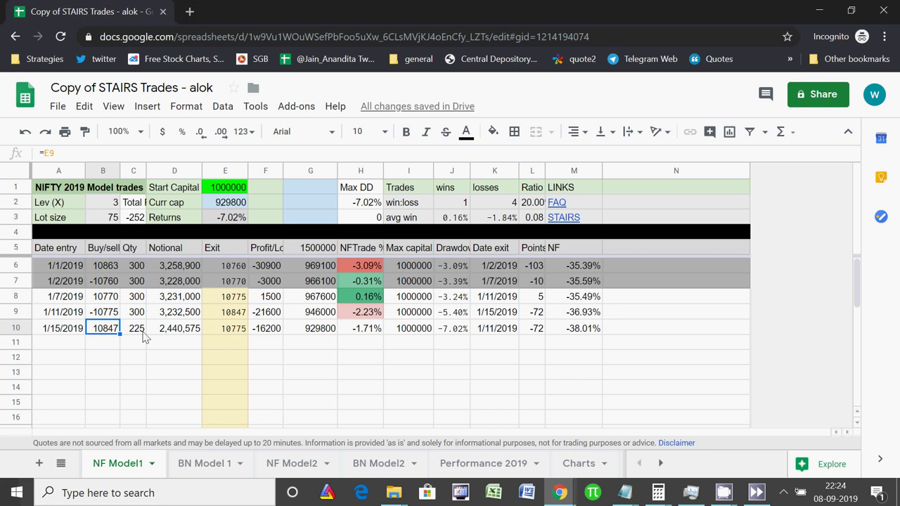
{"action": "left_click", "coordinate": [234, 316]}
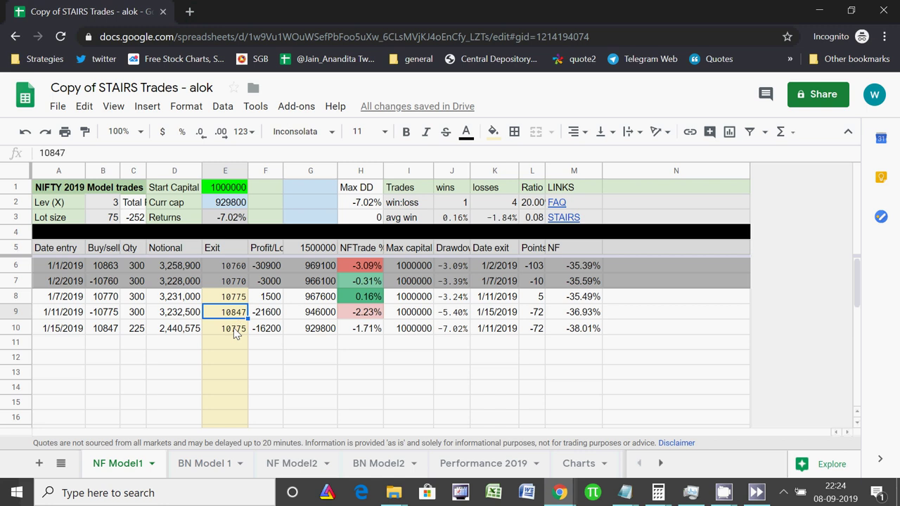
{"action": "left_click", "coordinate": [234, 331]}
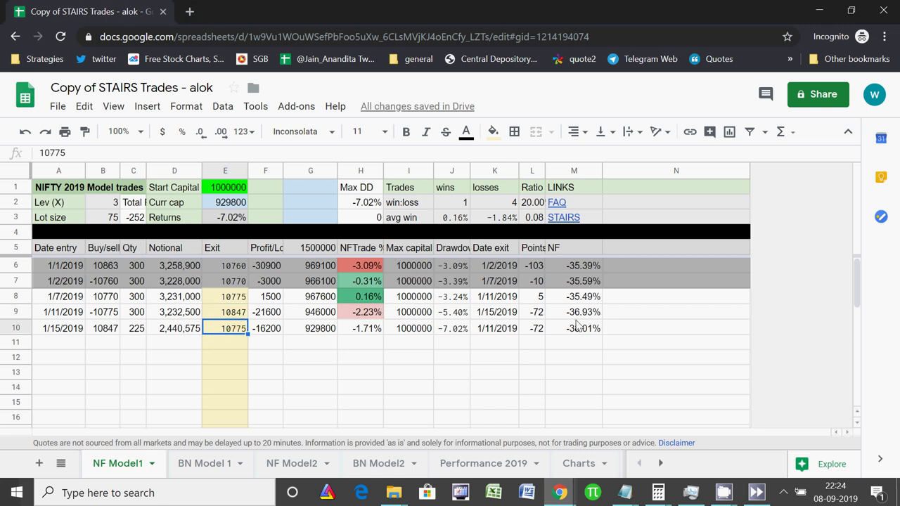
{"action": "left_click", "coordinate": [323, 332]}
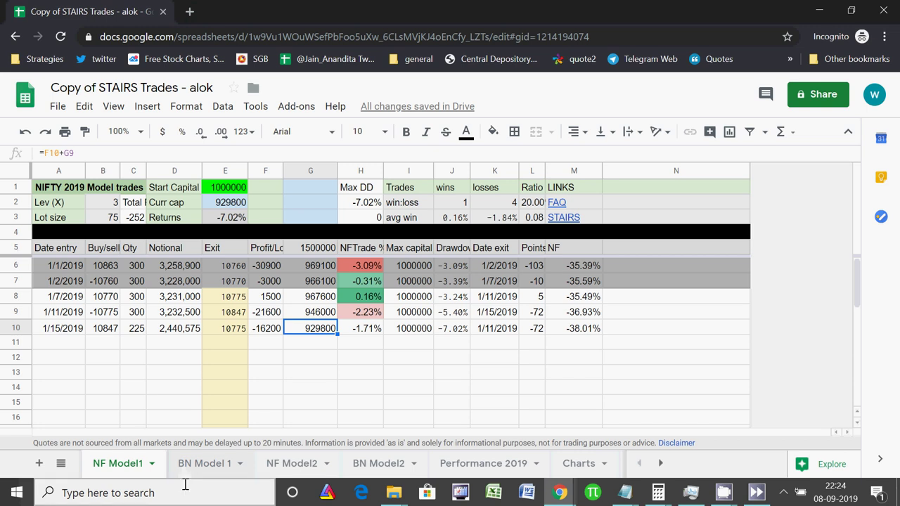
- On the NF Model2 sheet, set Lots in B2 to 6 so each trade's Qty becomes 450
{"action": "left_click", "coordinate": [203, 464]}
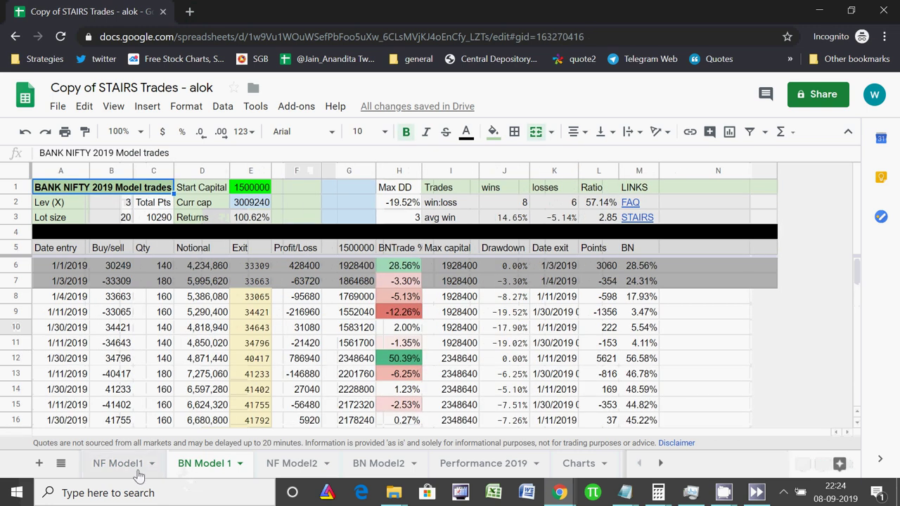
{"action": "left_click", "coordinate": [296, 464]}
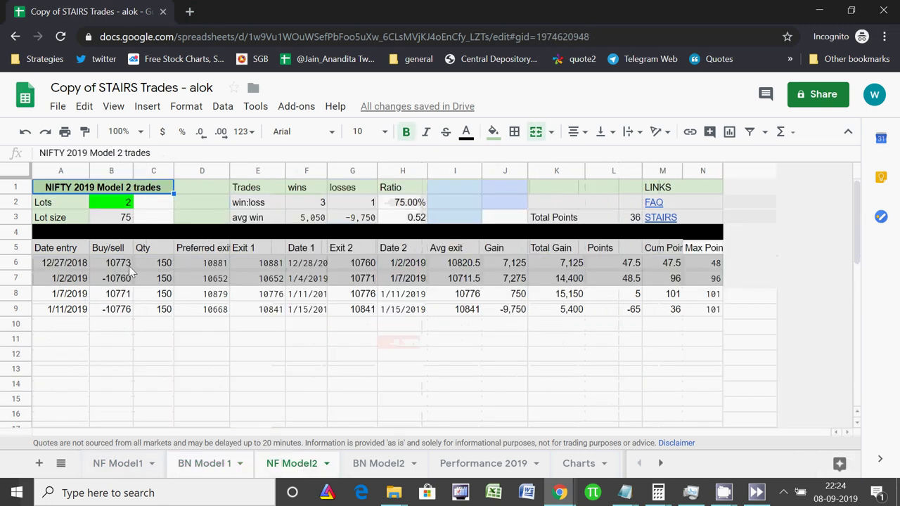
{"action": "left_click", "coordinate": [103, 207]}
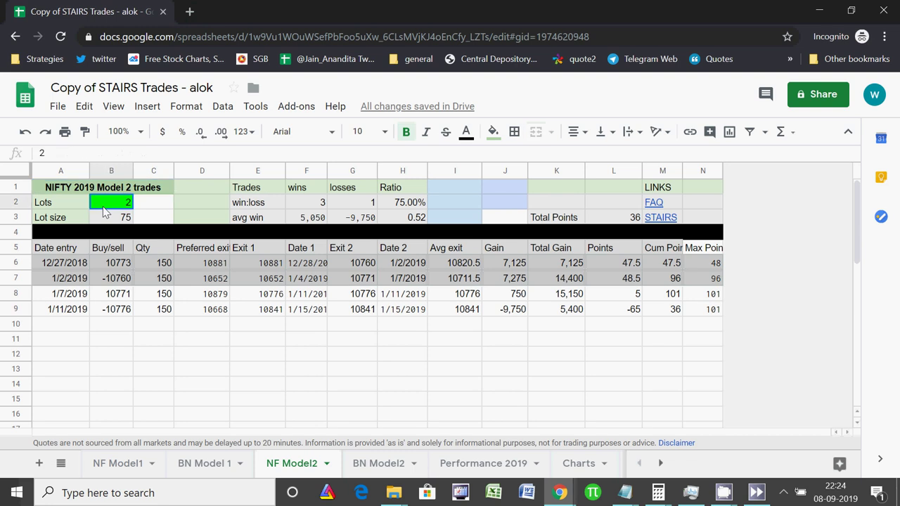
{"action": "type", "text": "6"}
{"action": "key", "text": "Return"}
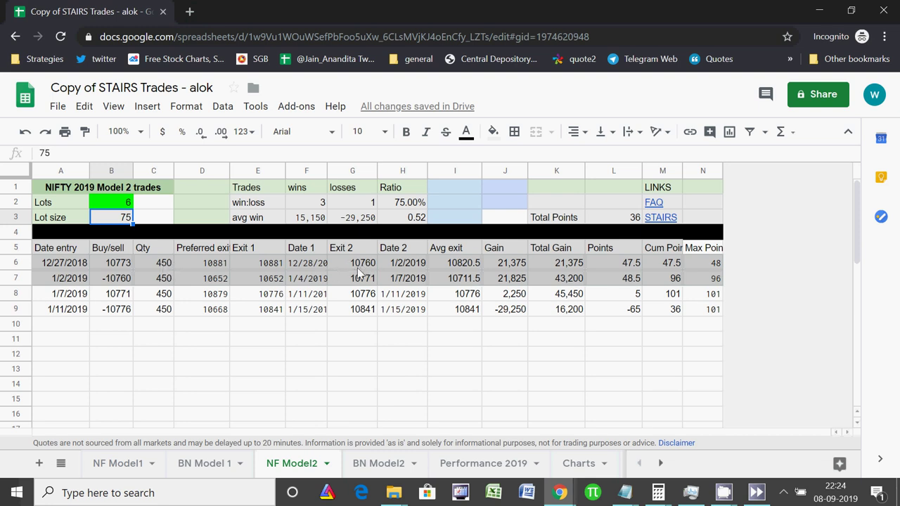
- Check the Exit 1 value 10881 in E6, review the Performance 2019 summary, then return to NF Model1
{"action": "left_click", "coordinate": [266, 263]}
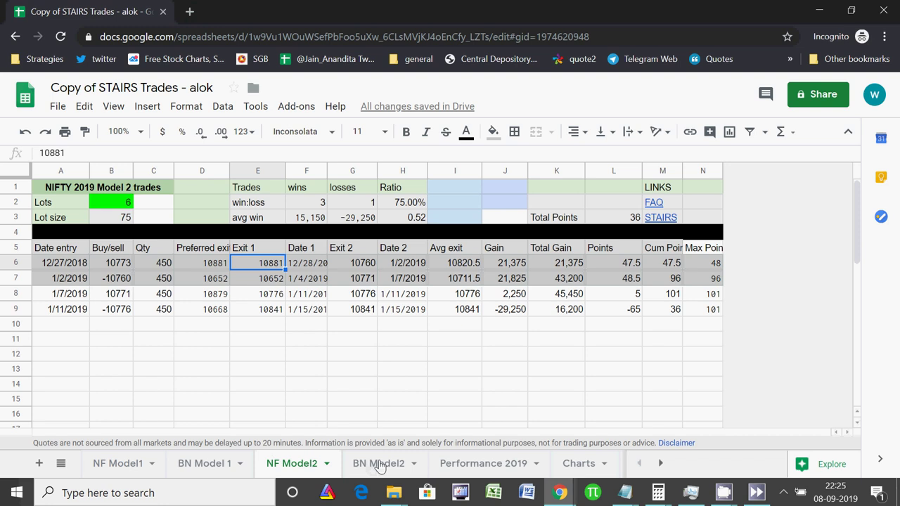
{"action": "left_click", "coordinate": [484, 465]}
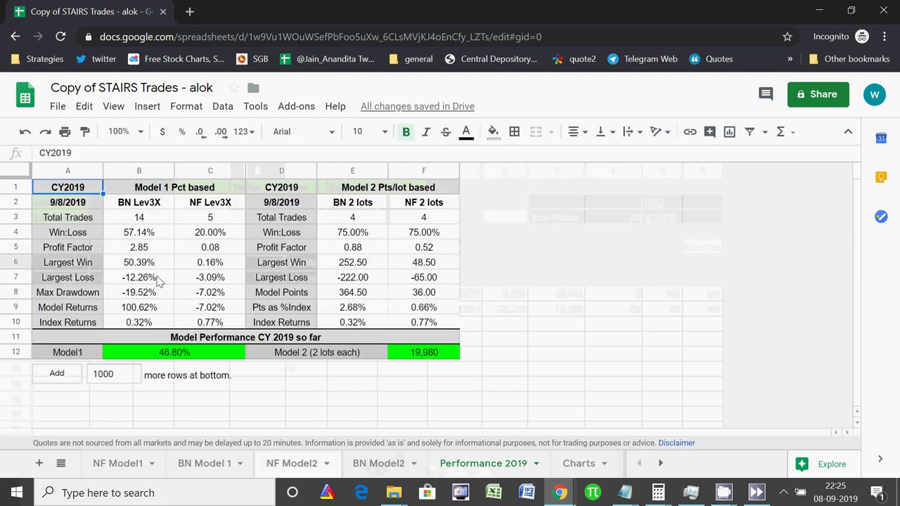
{"action": "left_click", "coordinate": [130, 466]}
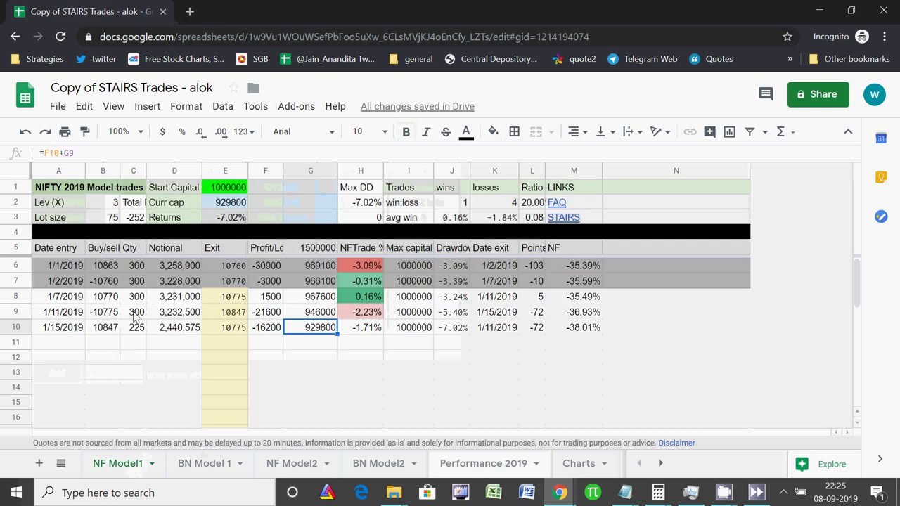
{"action": "left_click", "coordinate": [138, 222]}
{"action": "left_click", "coordinate": [168, 224]}
{"action": "left_click", "coordinate": [221, 223]}
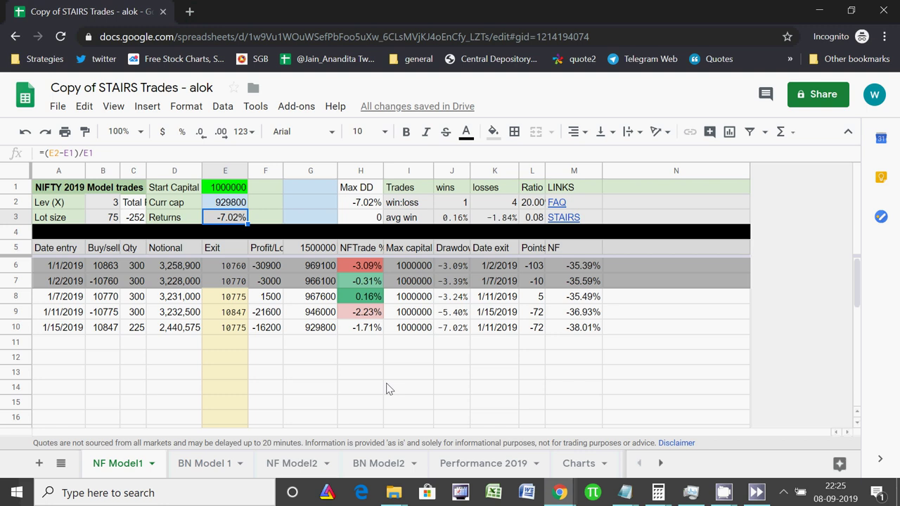
{"action": "key", "text": "alt+Tab"}
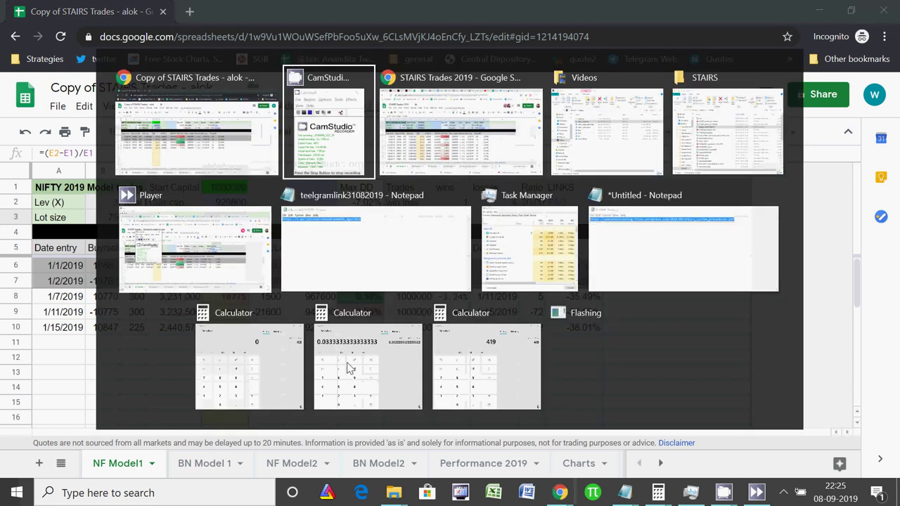